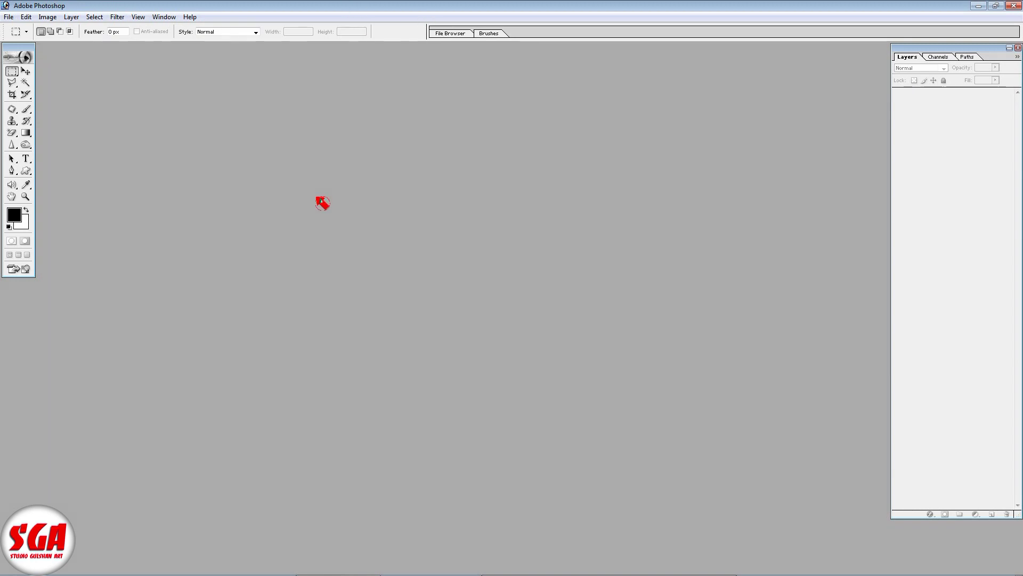
- Open the DSC_6781 photo of the handwritten Sga signature
double_click(320, 200)
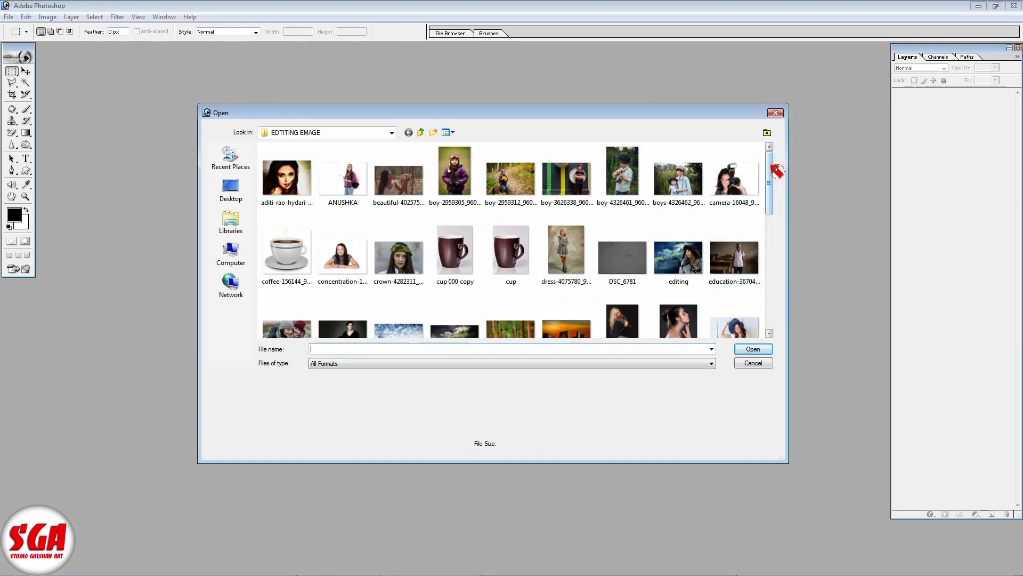
drag(771, 167, 773, 210)
scroll(772, 217, up, 4)
double_click(621, 230)
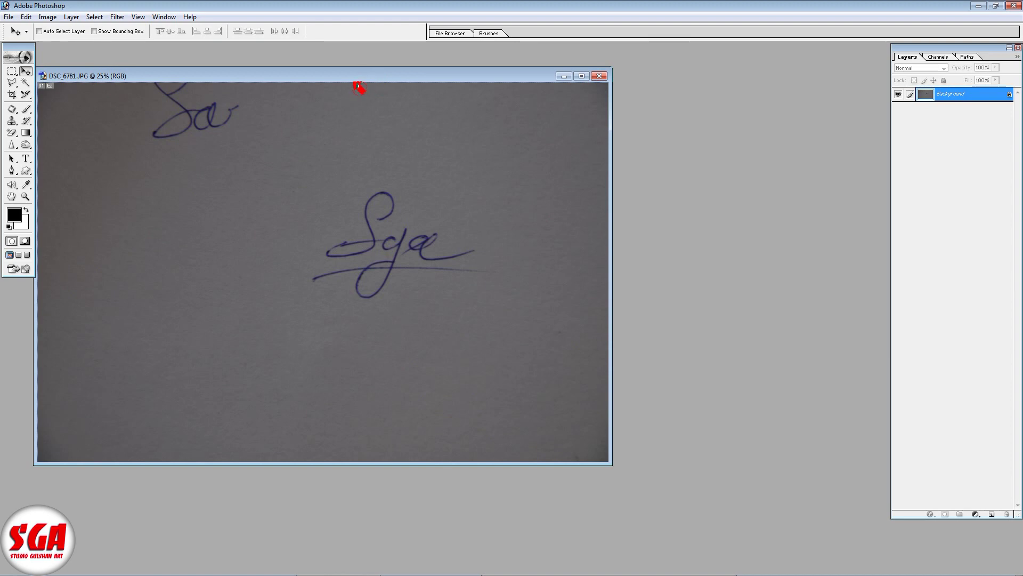
- Adjust Levels midtone, white input and black output sliders, then apply Auto Levels
drag(358, 87, 378, 87)
click(48, 16)
mouse_move(72, 45)
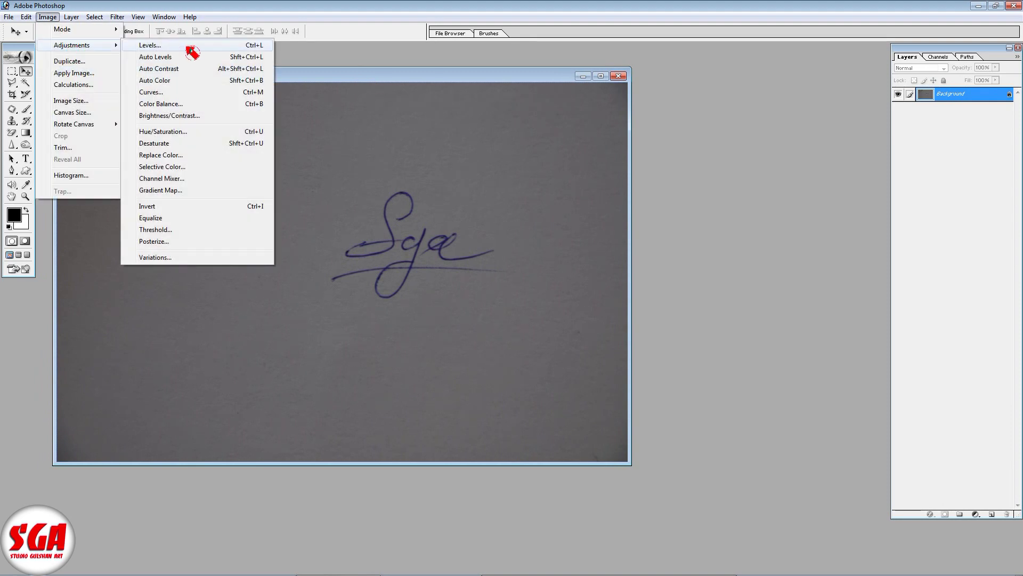
click(150, 45)
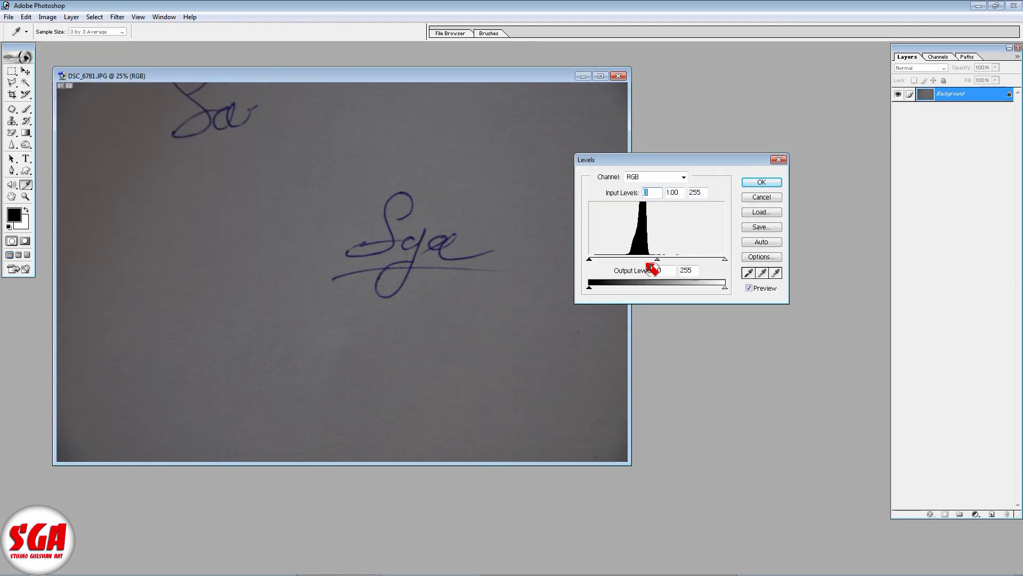
drag(654, 267, 623, 269)
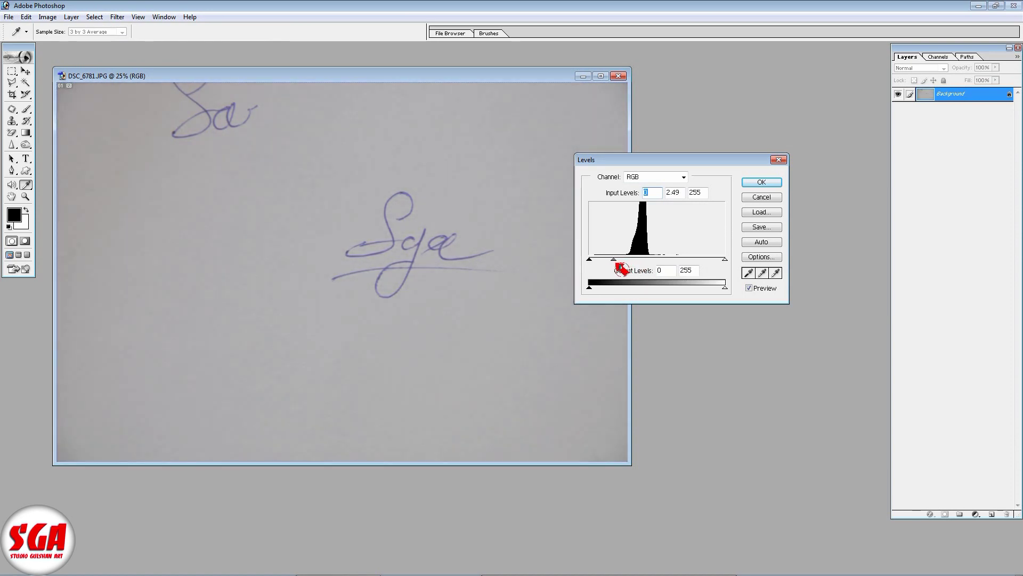
key(Tab)
drag(725, 261, 704, 261)
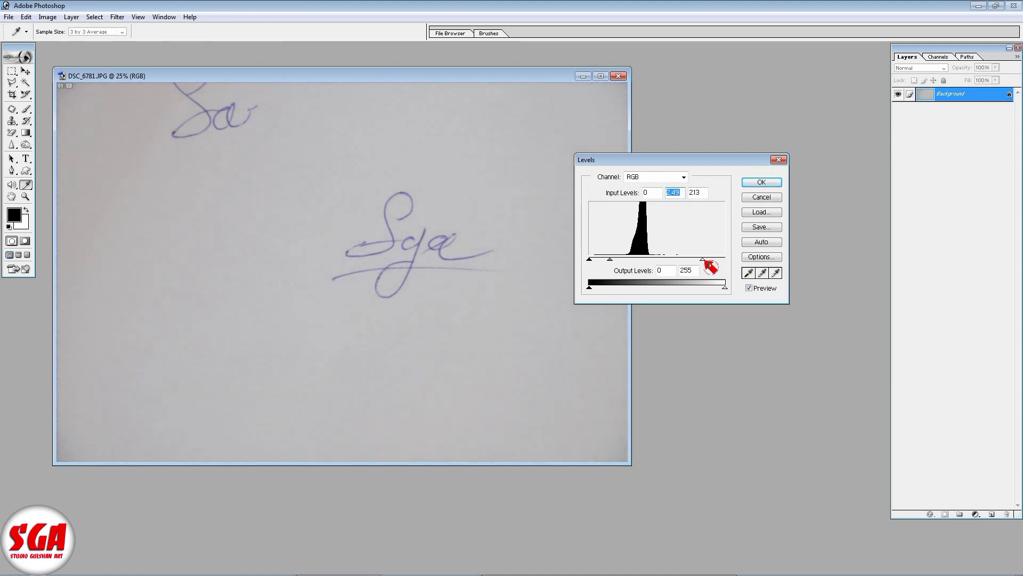
key(Tab)
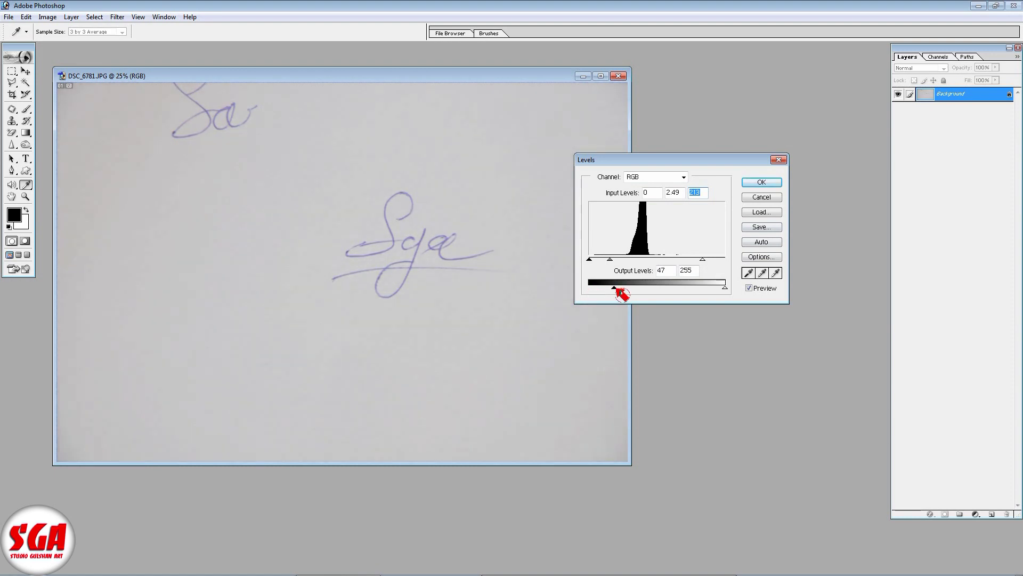
drag(590, 288, 608, 288)
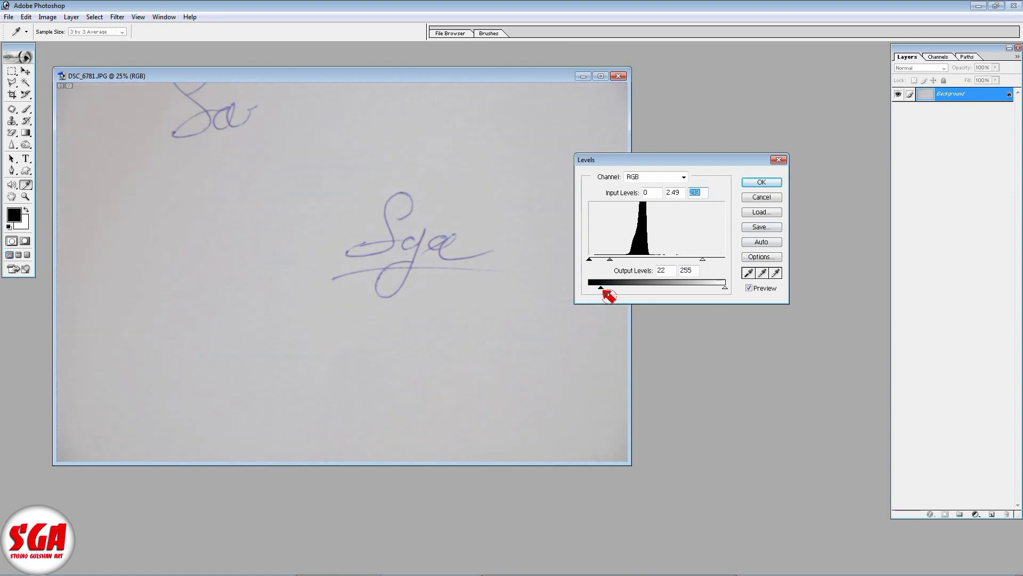
click(186, 60)
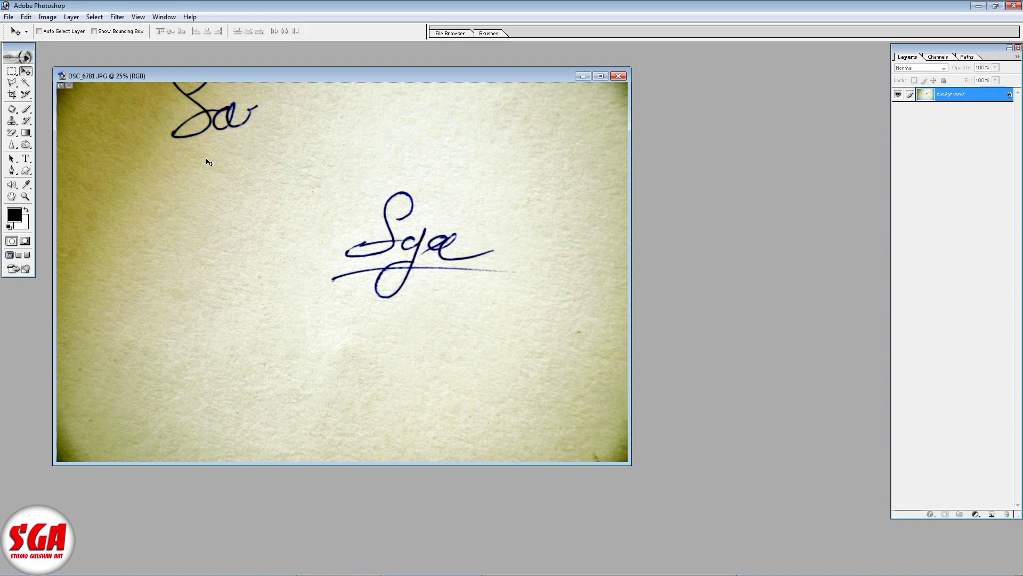
click(47, 17)
mouse_move(72, 45)
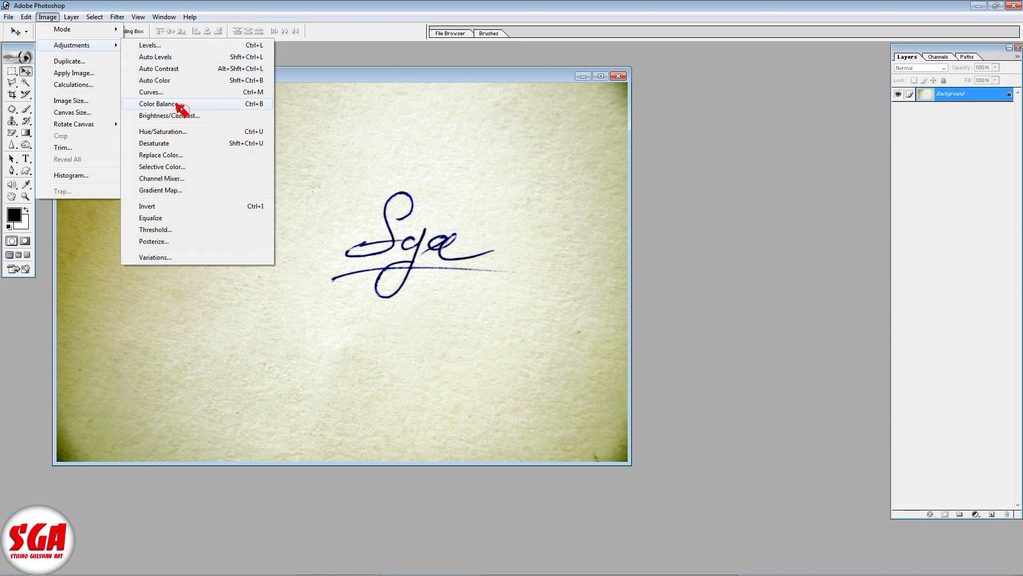
- Set Brightness/Contrast to brightness +100 and contrast about +92
click(184, 116)
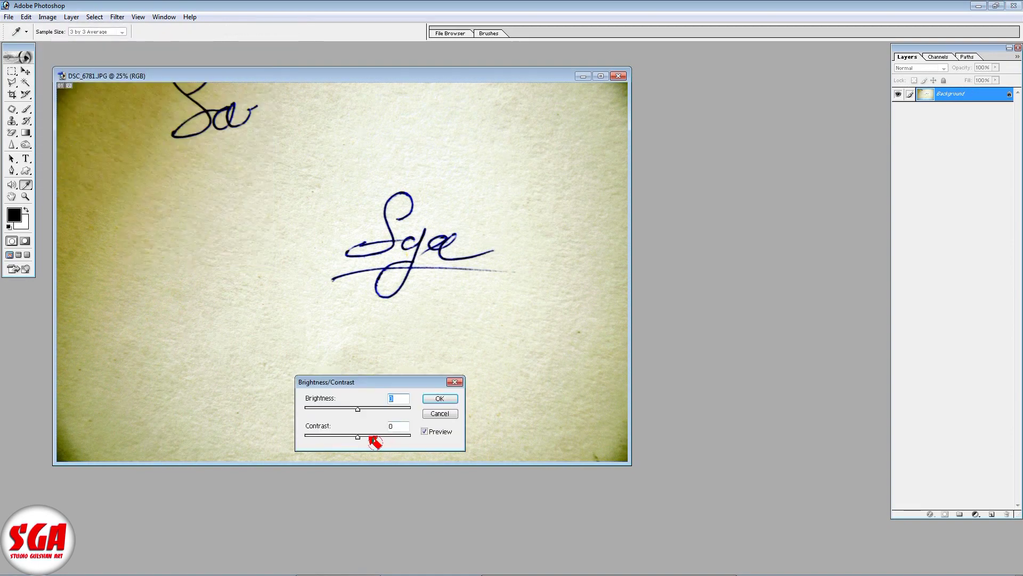
click(376, 436)
drag(365, 415, 418, 417)
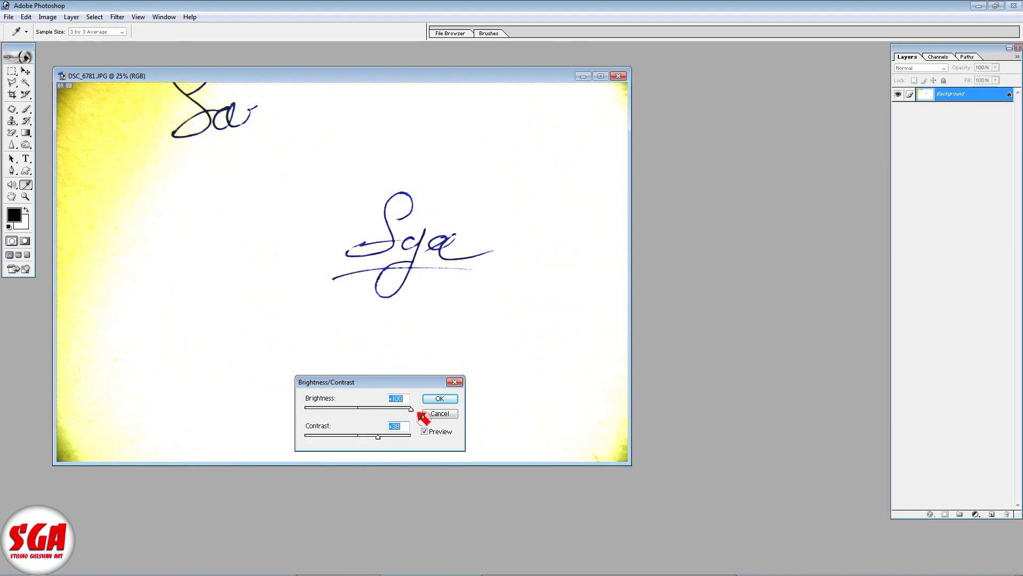
drag(379, 438, 421, 444)
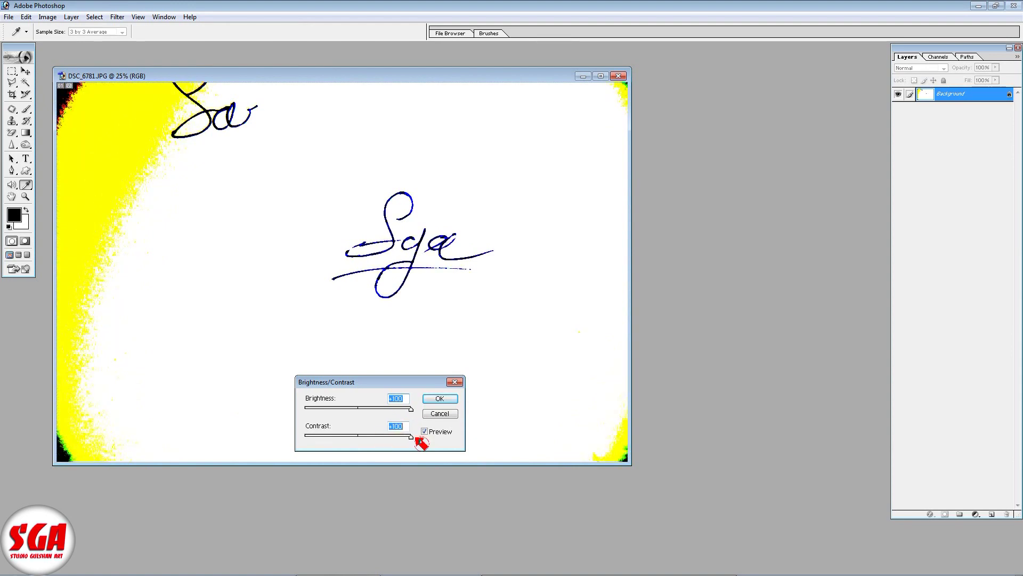
drag(421, 443, 407, 440)
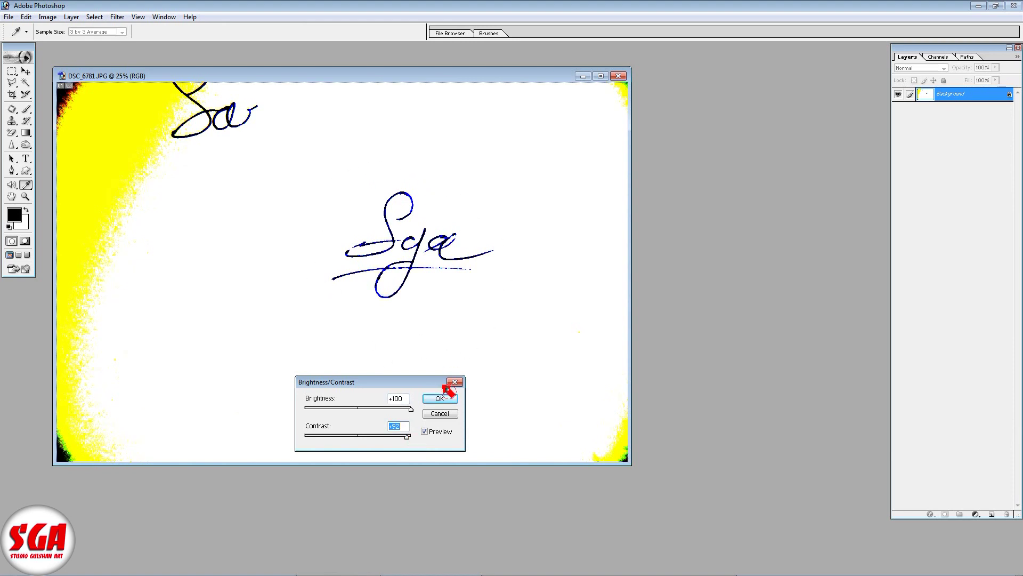
click(453, 400)
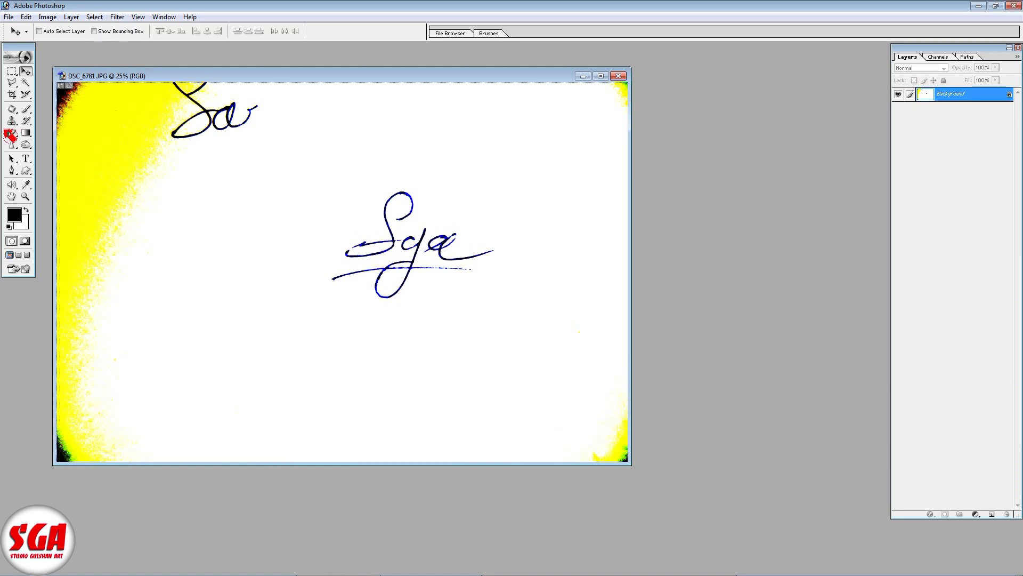
click(26, 71)
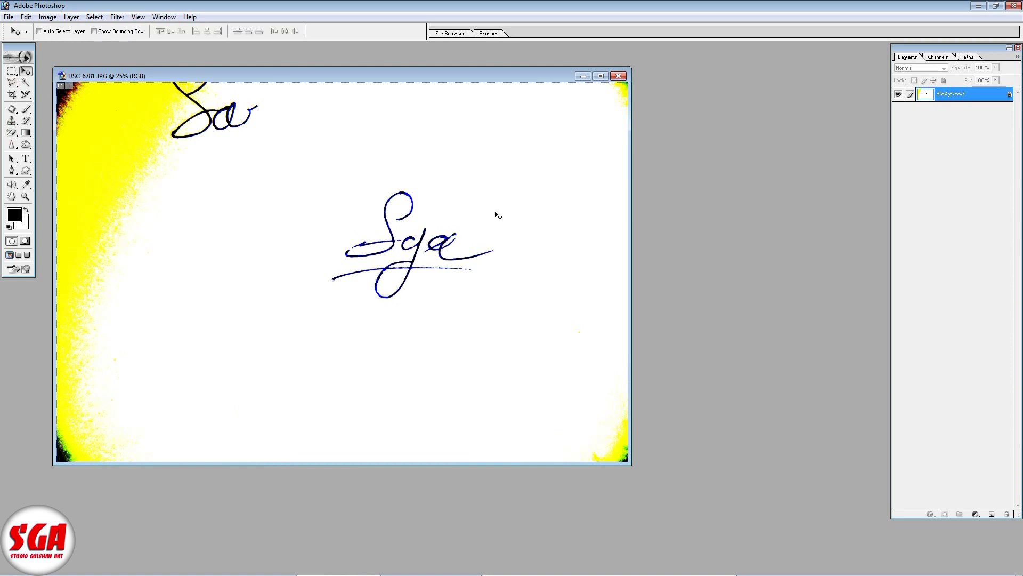
- Crop the photo to a rectangle around the central Sga signature, then deselect
click(12, 71)
drag(310, 318, 504, 176)
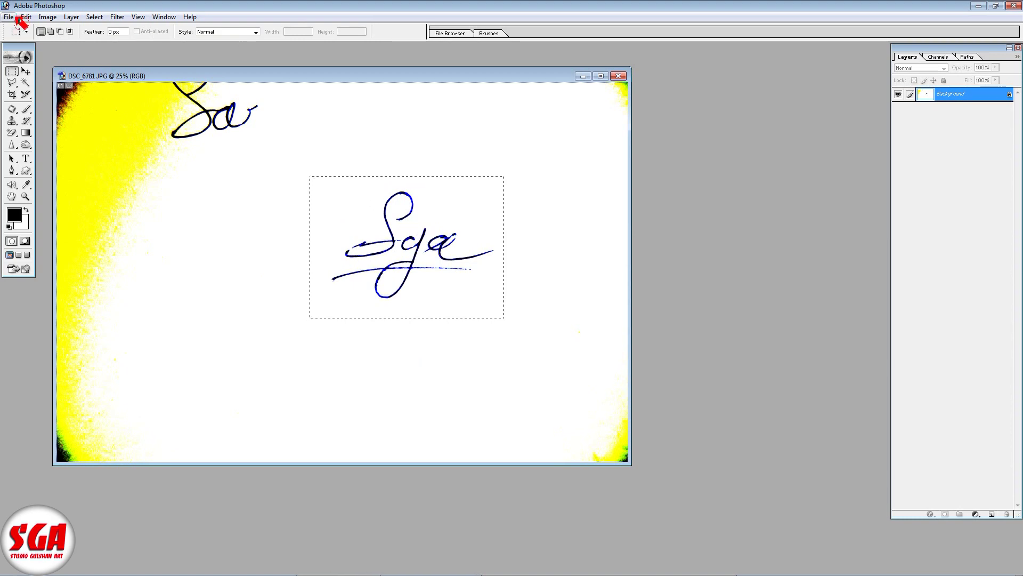
click(47, 17)
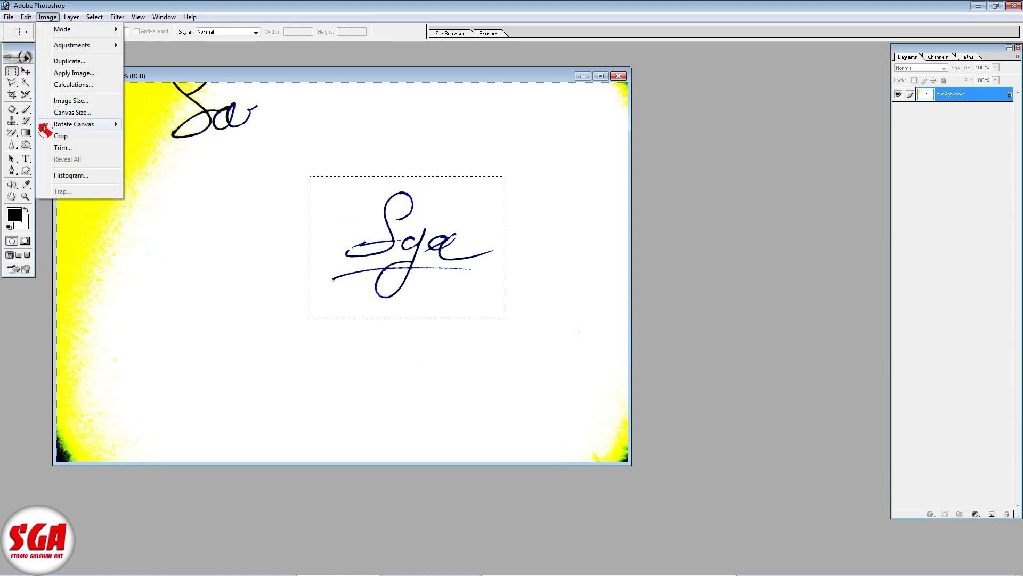
click(92, 138)
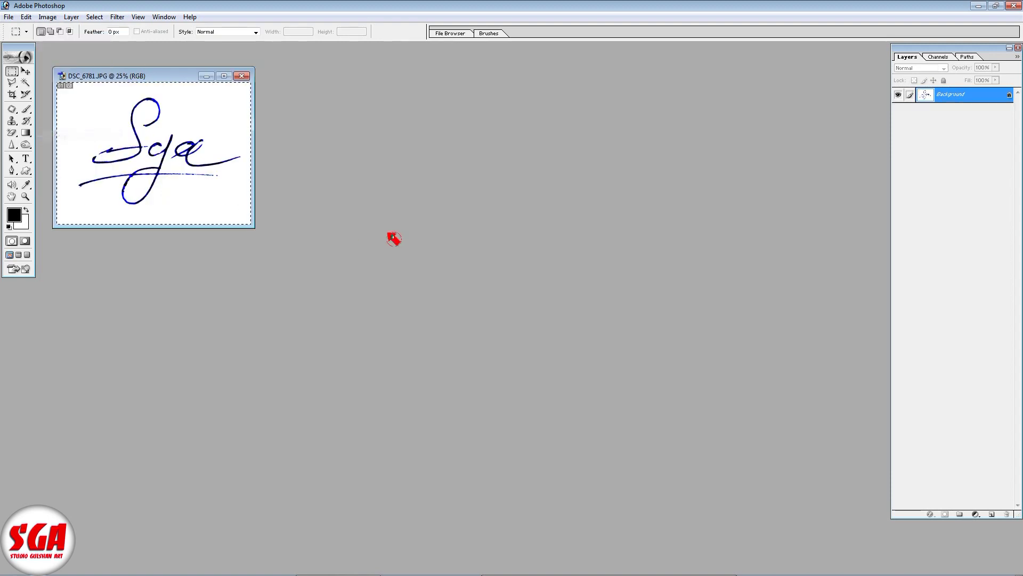
drag(179, 80, 346, 153)
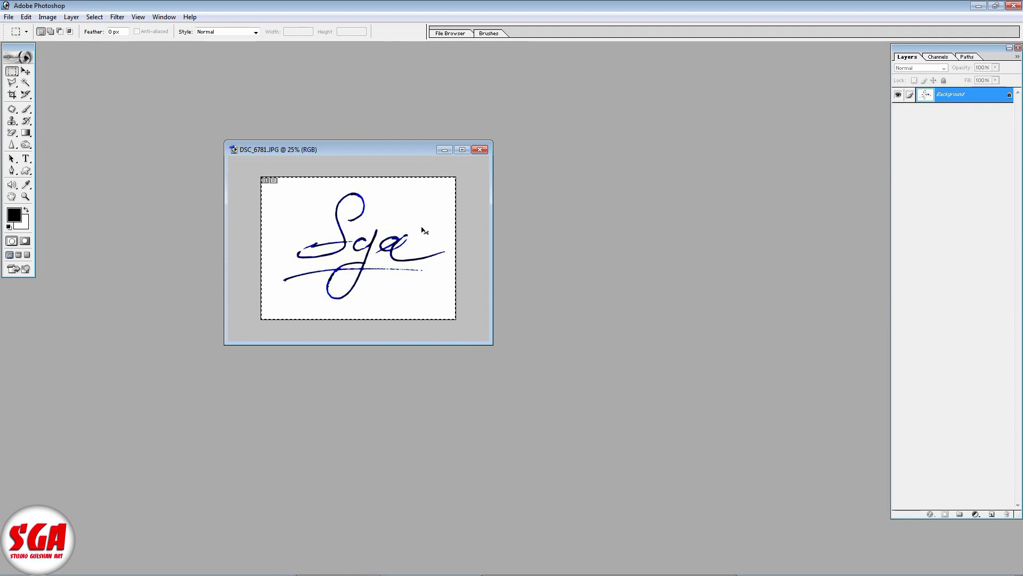
click(422, 230)
drag(357, 154, 350, 148)
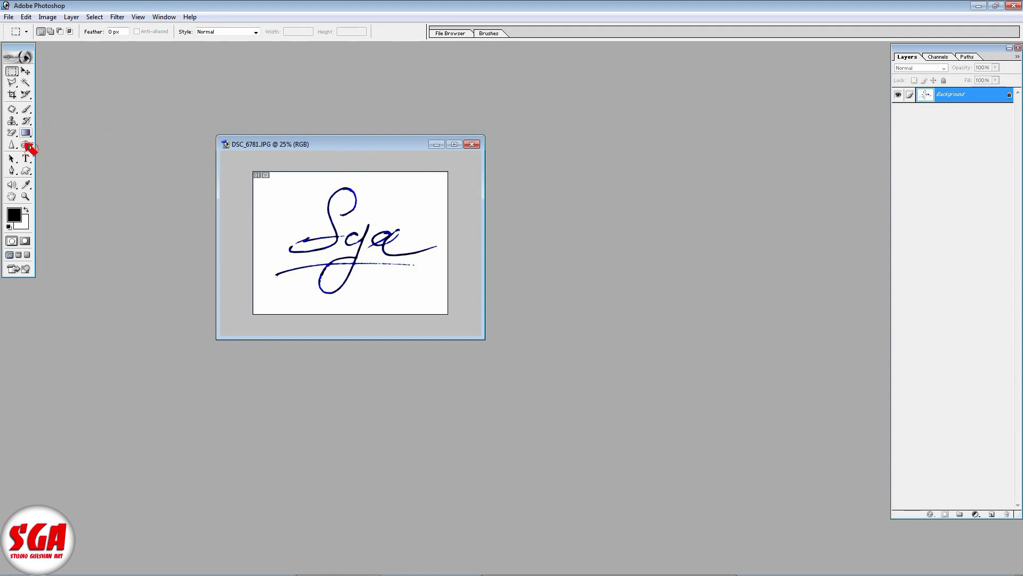
- Erase the white paper with a single Magic Eraser click on the background
drag(12, 133, 52, 163)
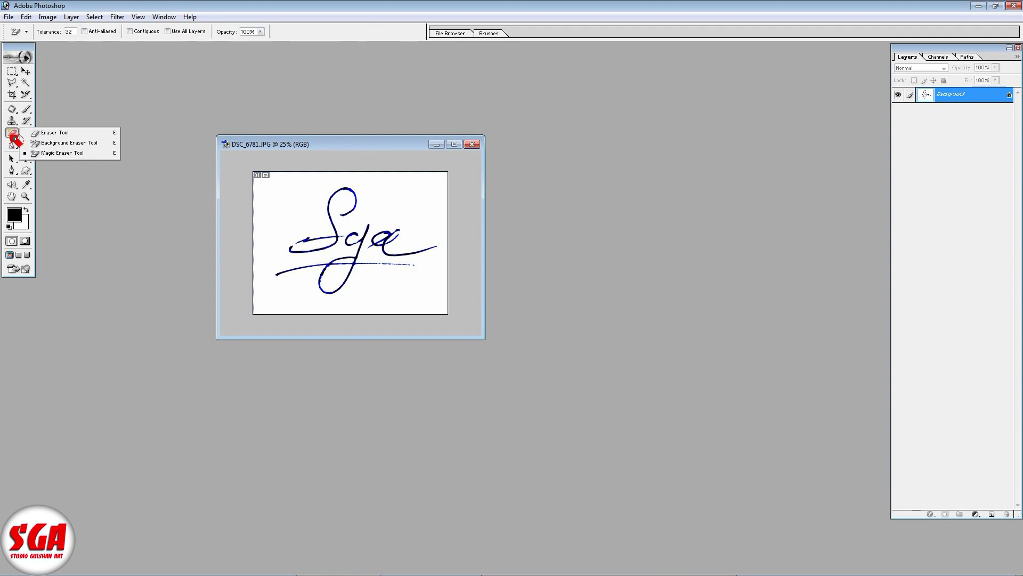
click(73, 159)
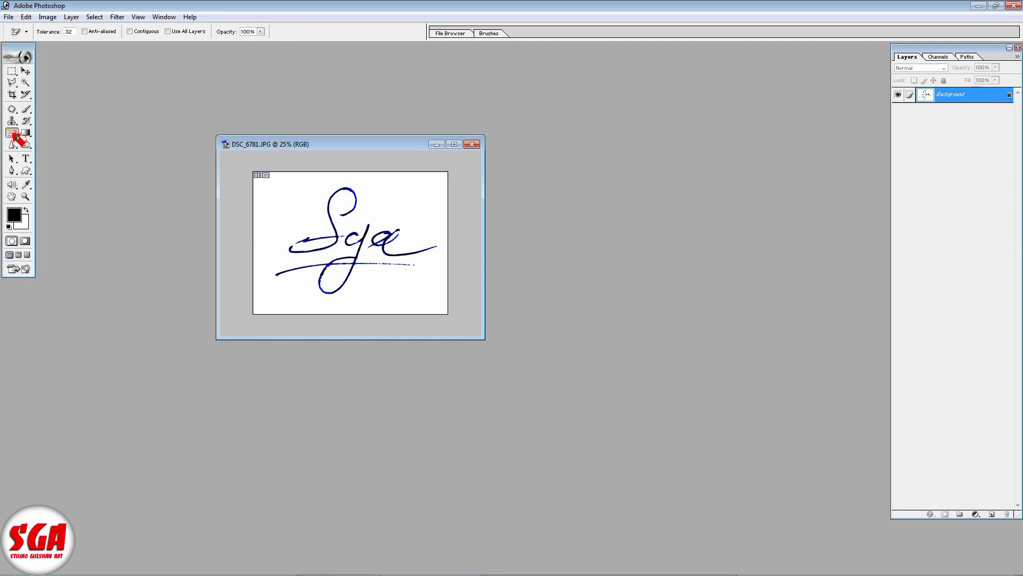
click(309, 214)
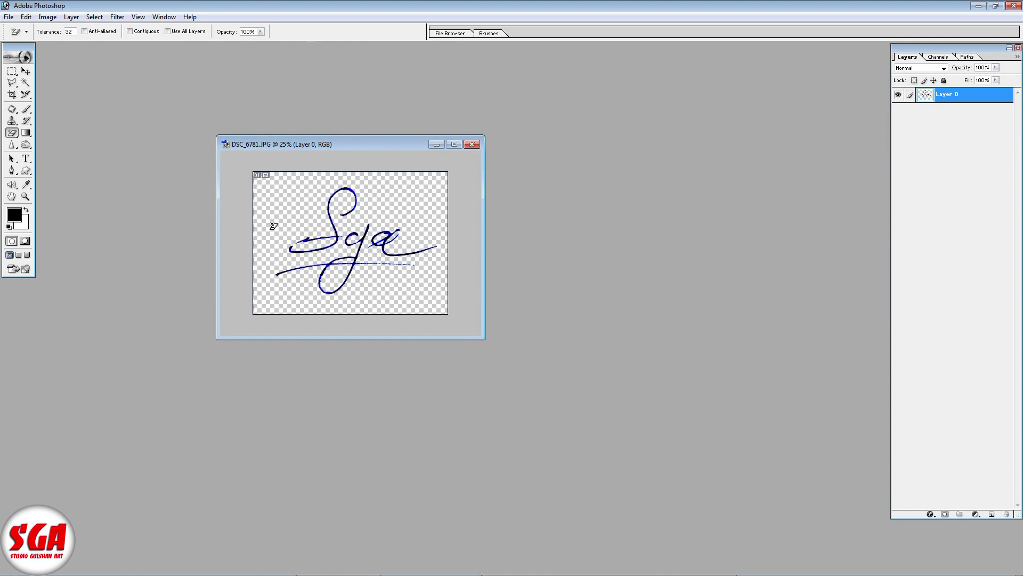
key(v)
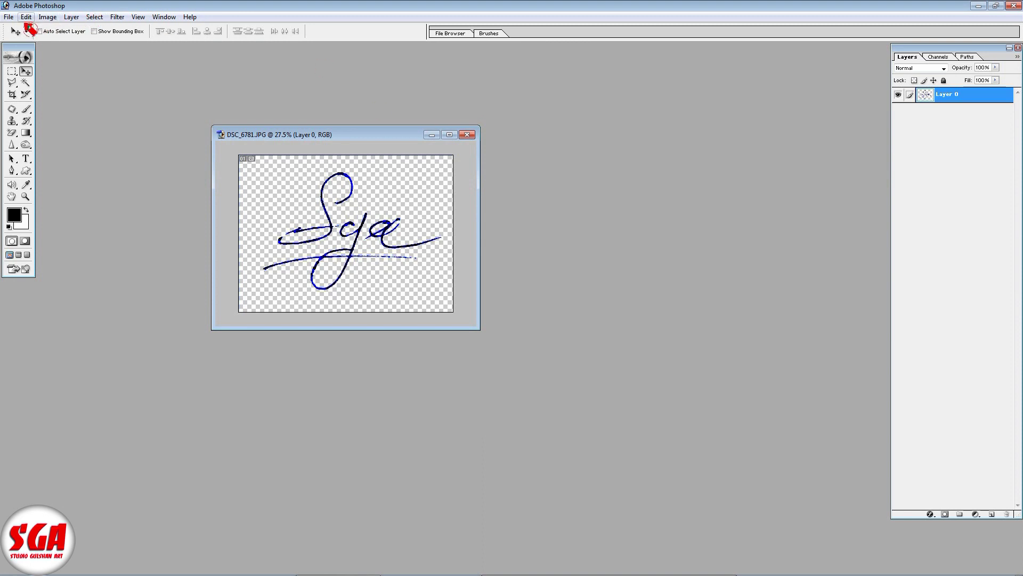
- Define a brush preset named 'signature' from the image and move its window aside
click(27, 17)
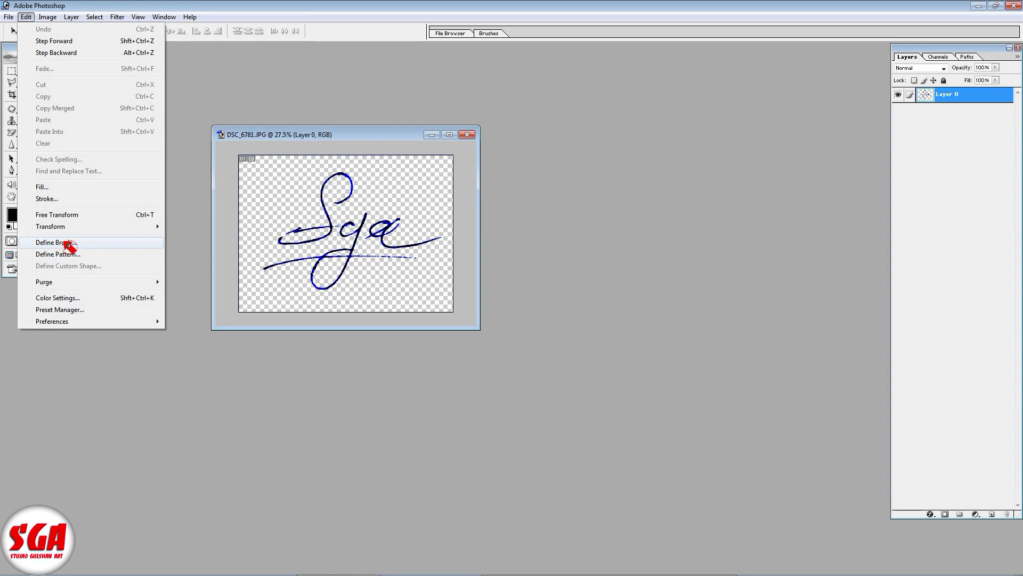
click(8, 17)
click(26, 16)
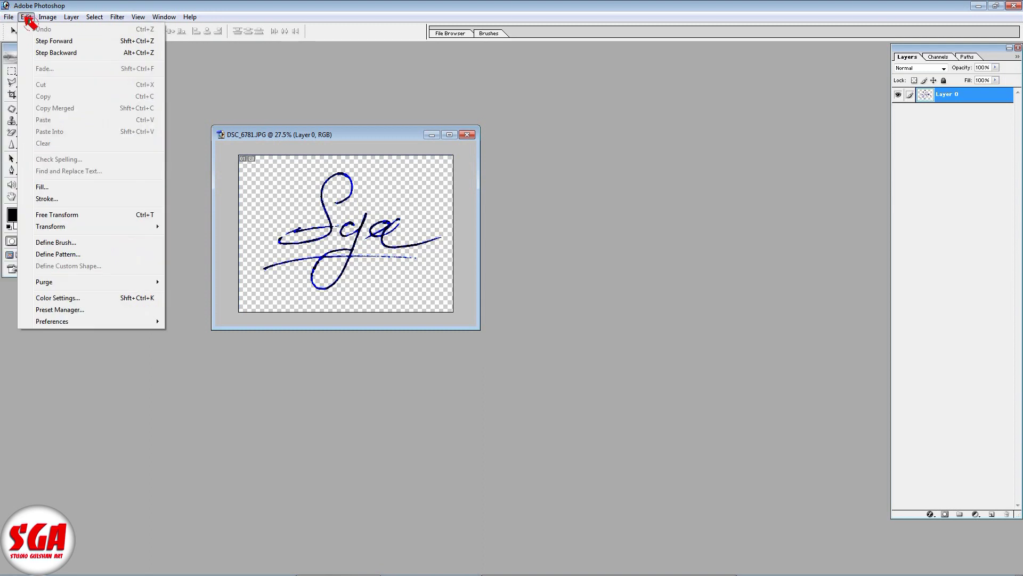
click(93, 244)
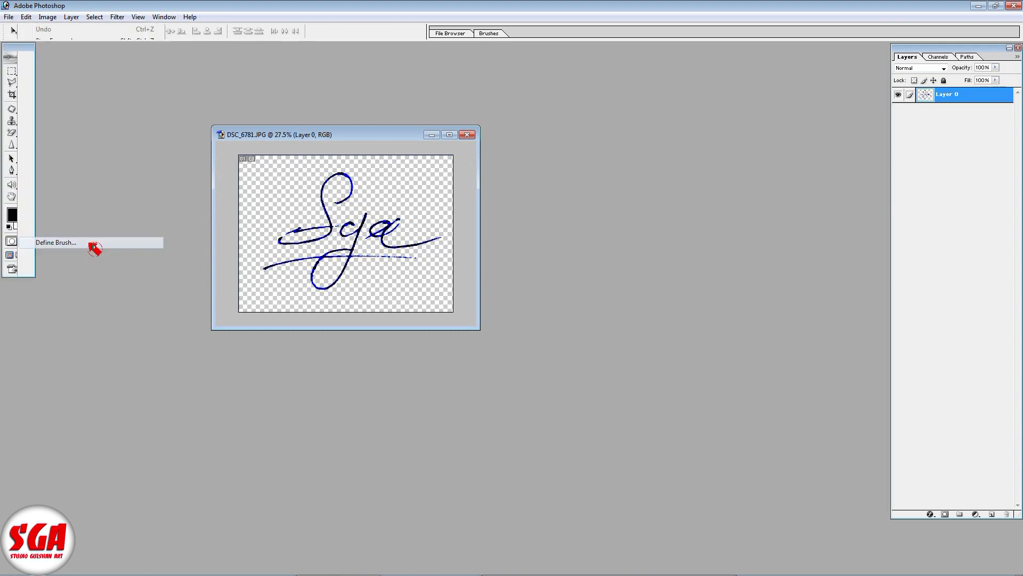
drag(513, 292, 448, 288)
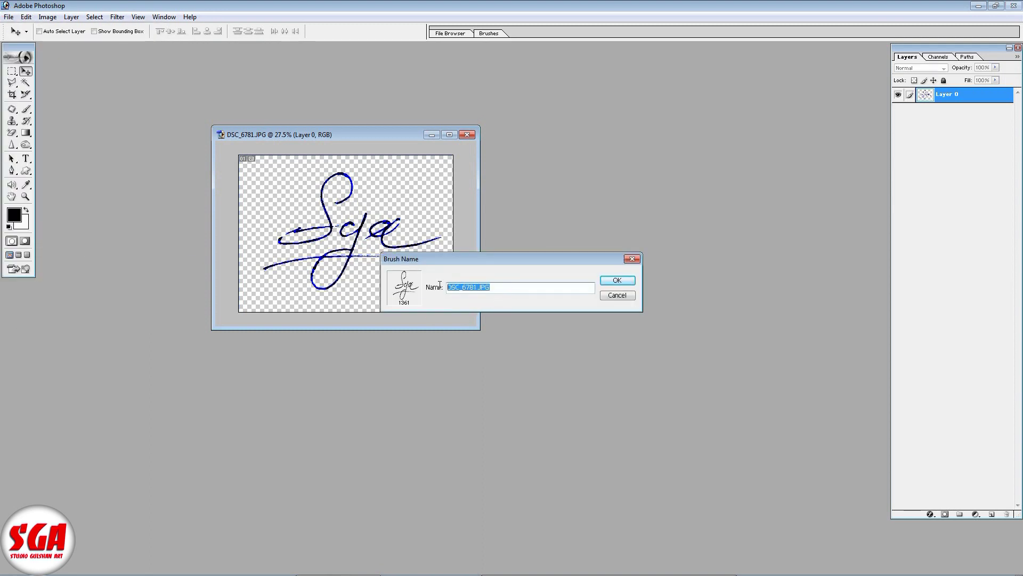
text(signatu)
text(re)
drag(497, 290, 445, 287)
click(618, 281)
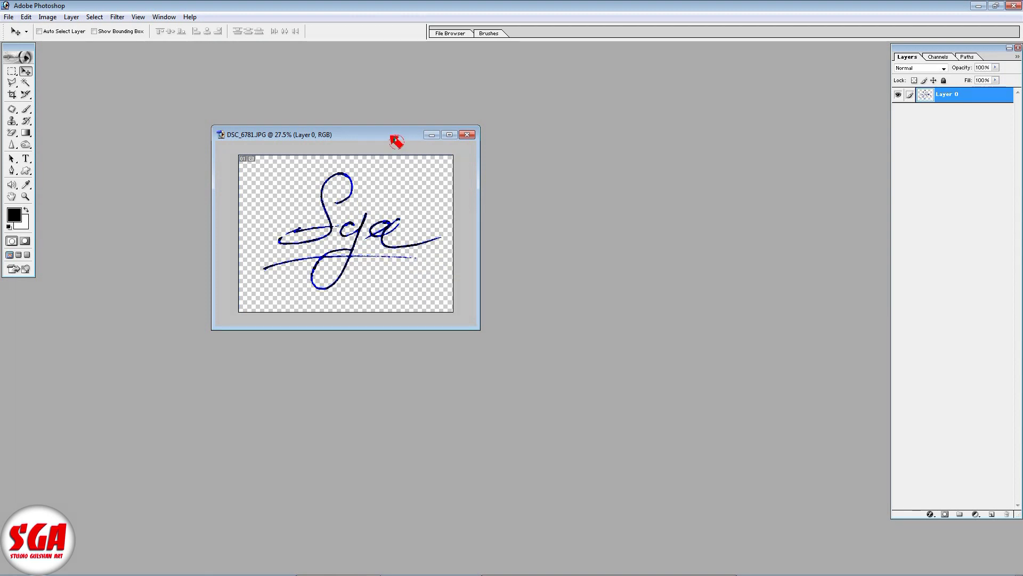
drag(392, 136, 525, 135)
click(27, 18)
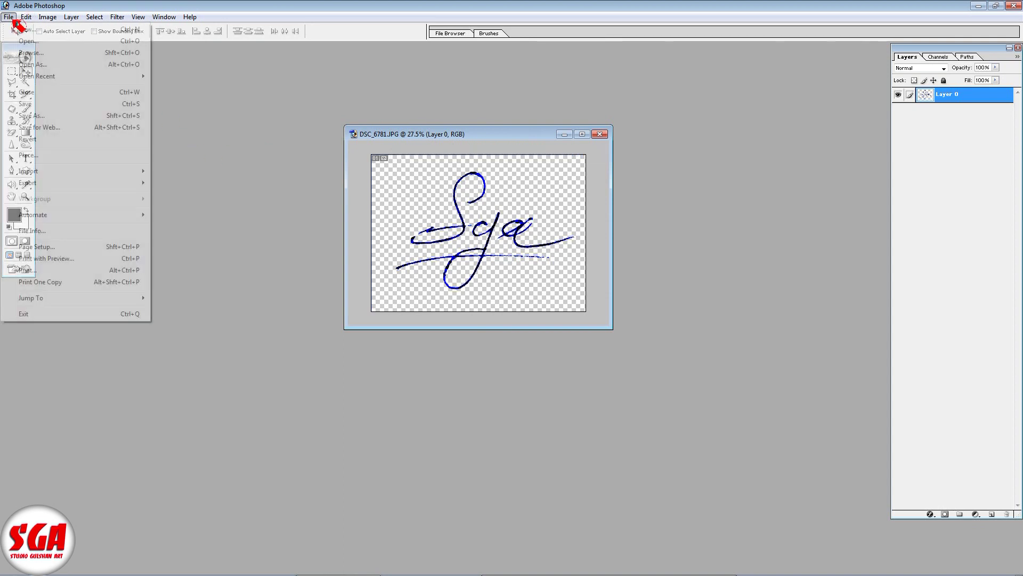
- Create a white 8.25 × 11.75 in, 300 ppi document and select the Brush Tool
click(35, 28)
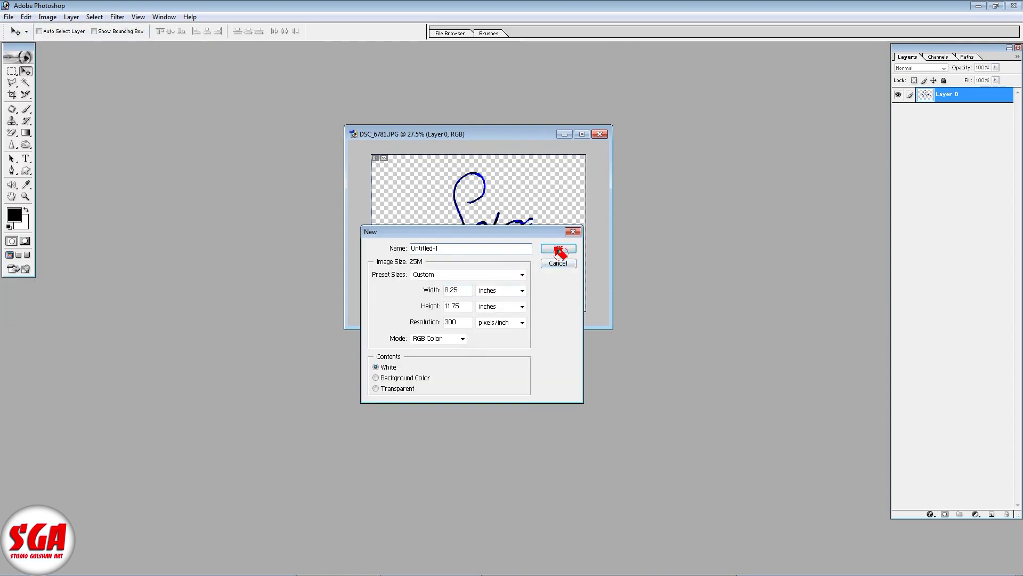
click(557, 249)
drag(183, 62, 382, 67)
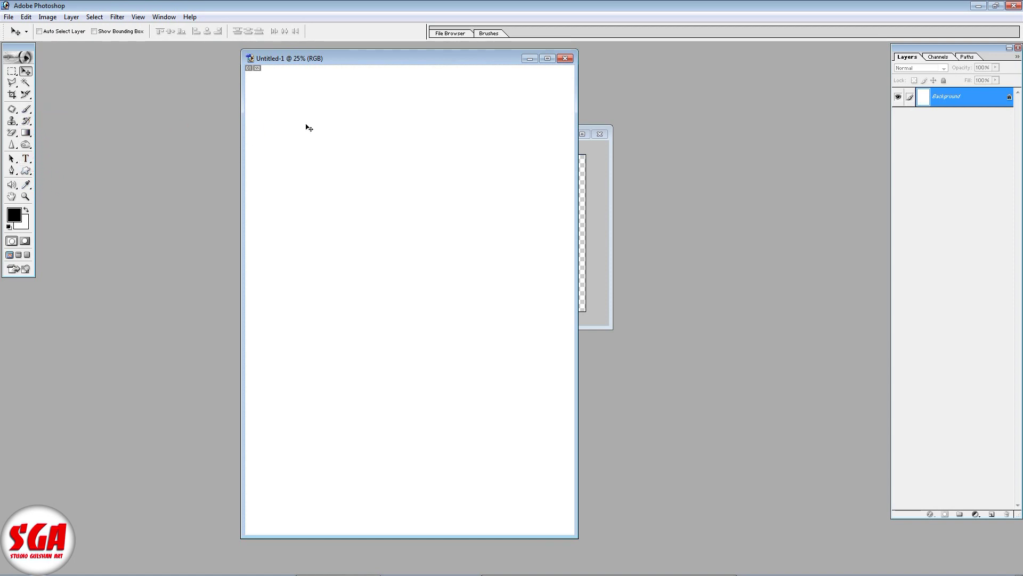
click(30, 113)
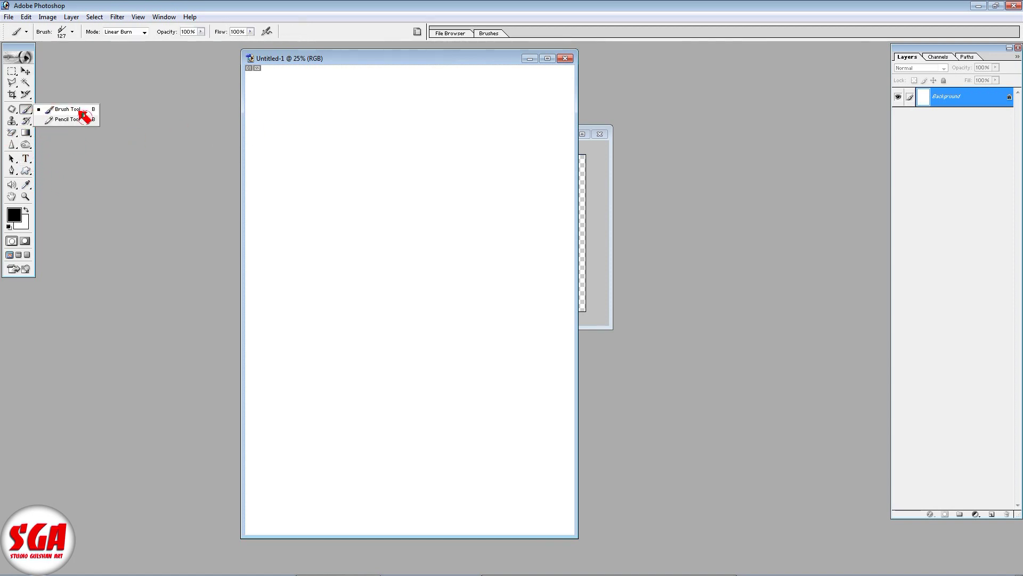
drag(451, 59, 434, 62)
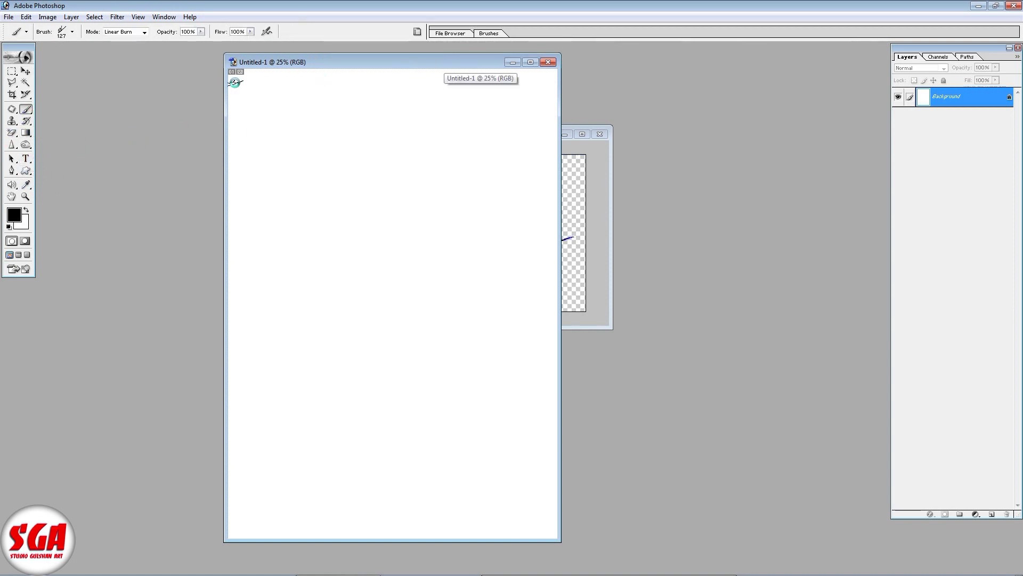
click(30, 112)
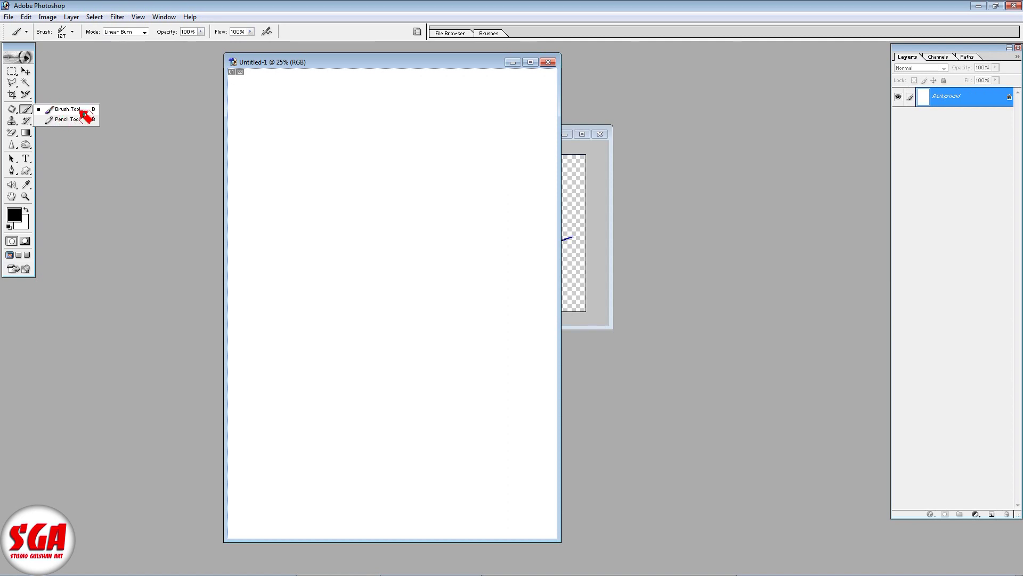
click(63, 111)
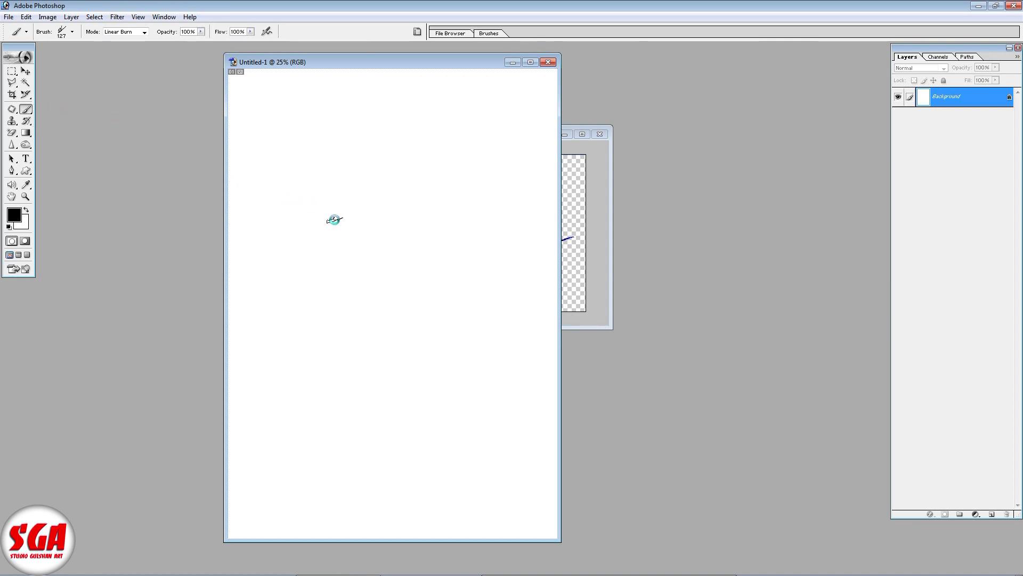
- Choose the 1361 px Sga signature brush from the canvas brush presets
right_click(334, 220)
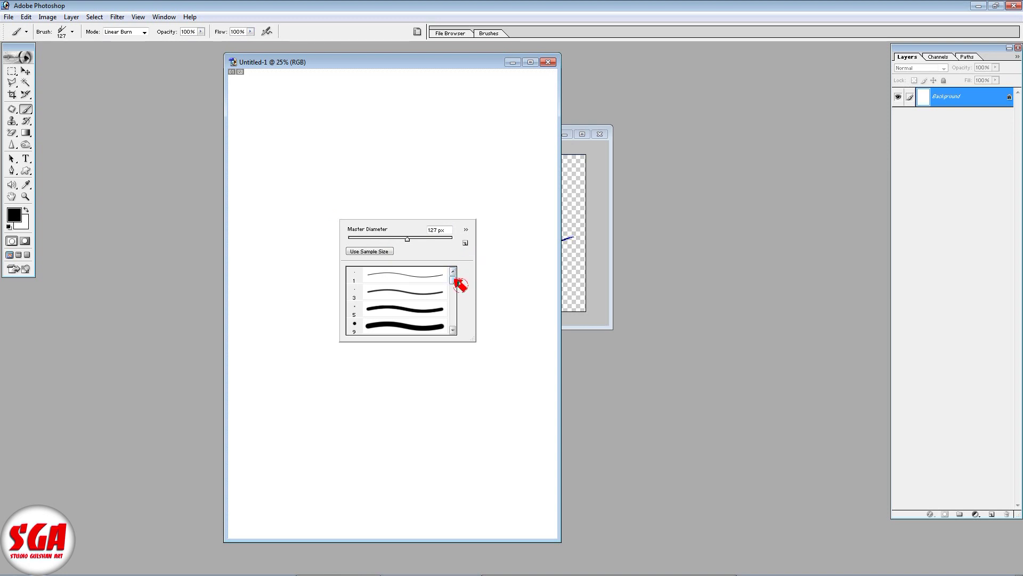
drag(456, 280, 463, 326)
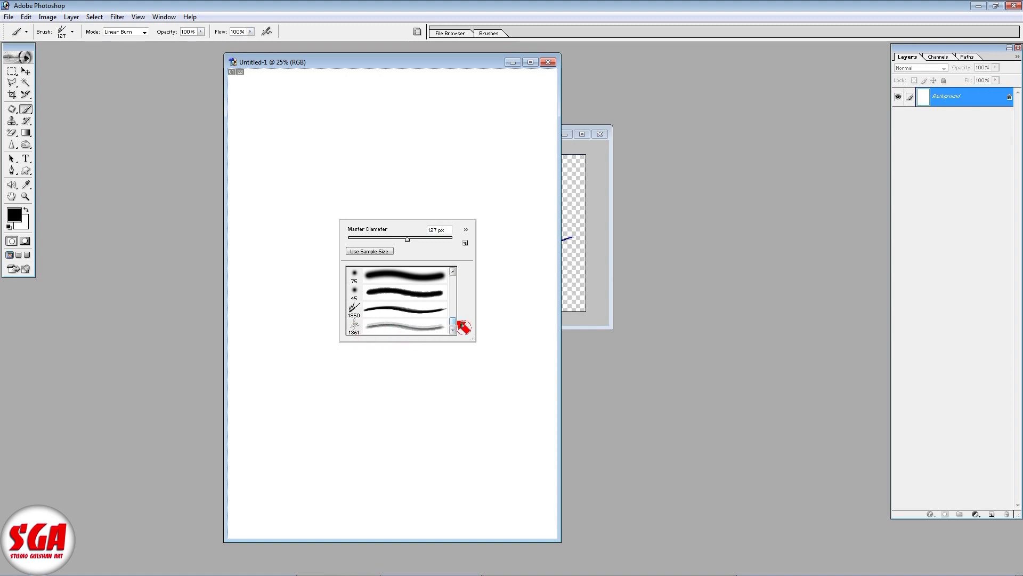
click(398, 331)
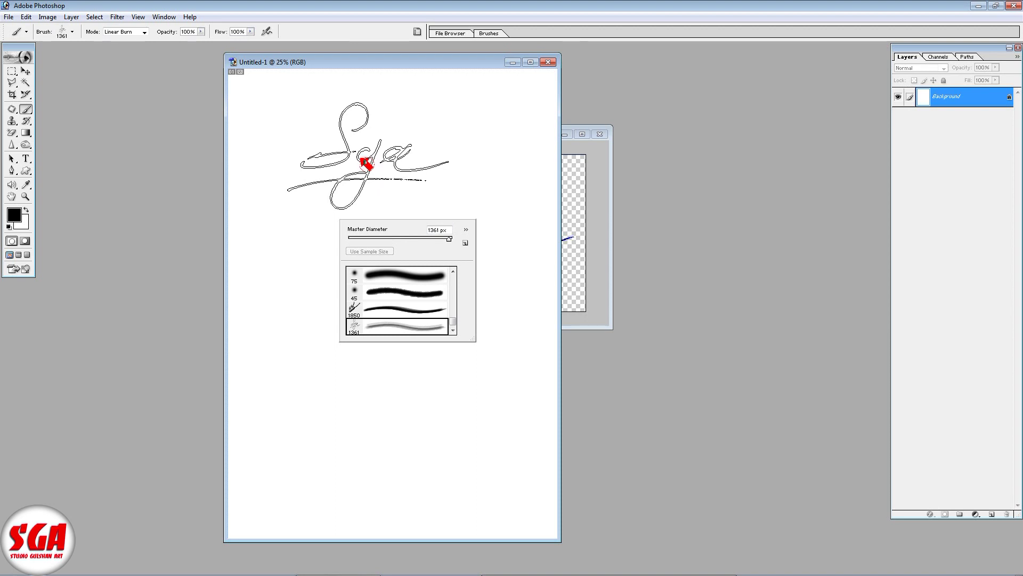
- Stamp a large black signature near the top, then a 196 px one below it
click(363, 160)
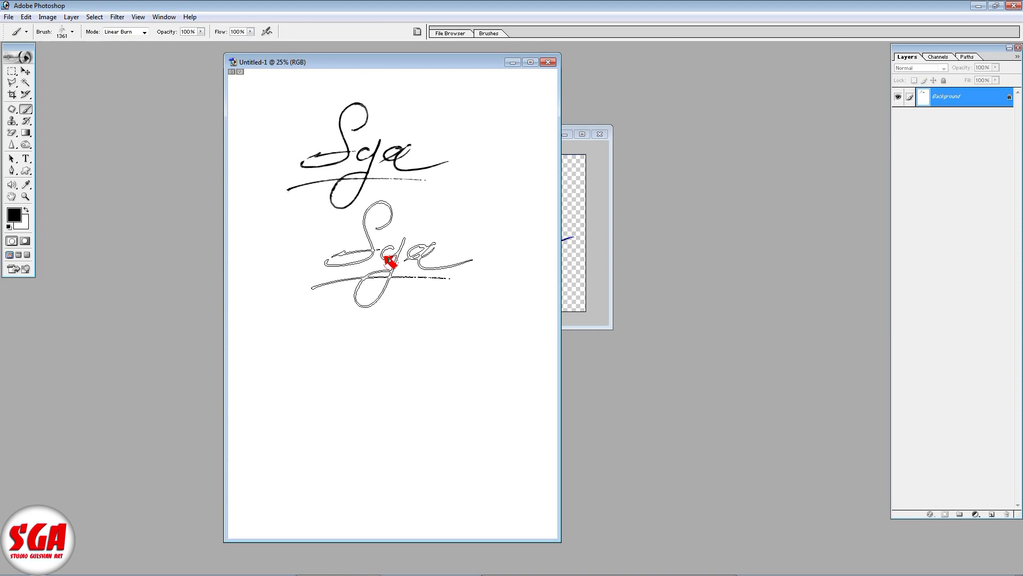
right_click(437, 278)
click(436, 273)
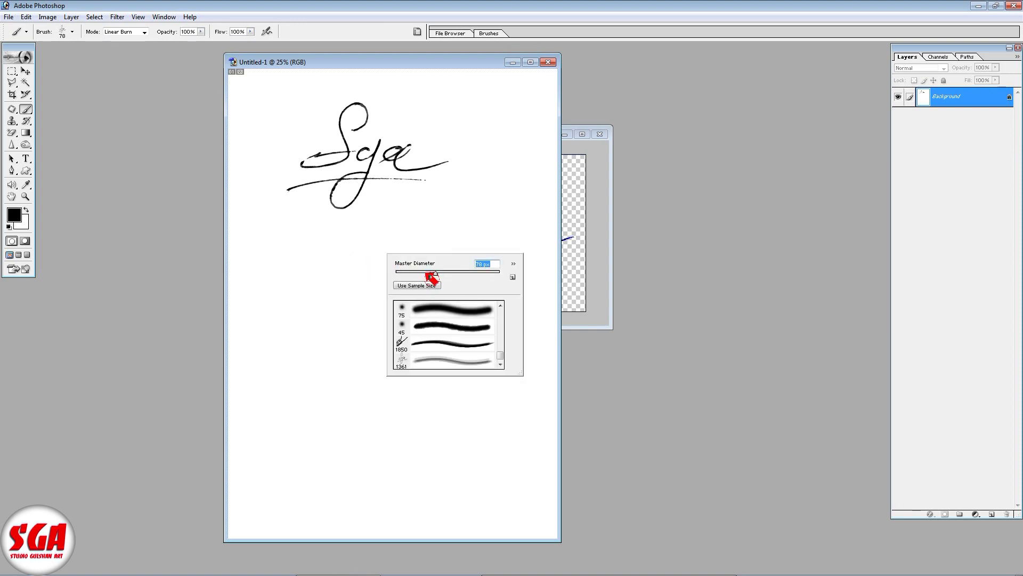
click(473, 272)
click(336, 252)
- Stamp a 384 px signature lower down, undo it, and set blend mode to Normal
right_click(397, 244)
click(499, 261)
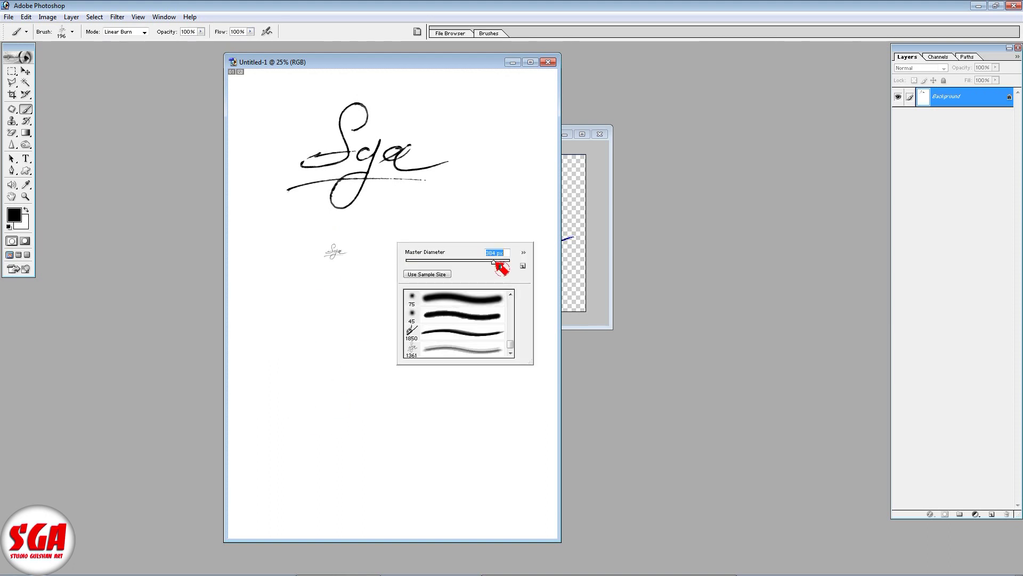
click(326, 308)
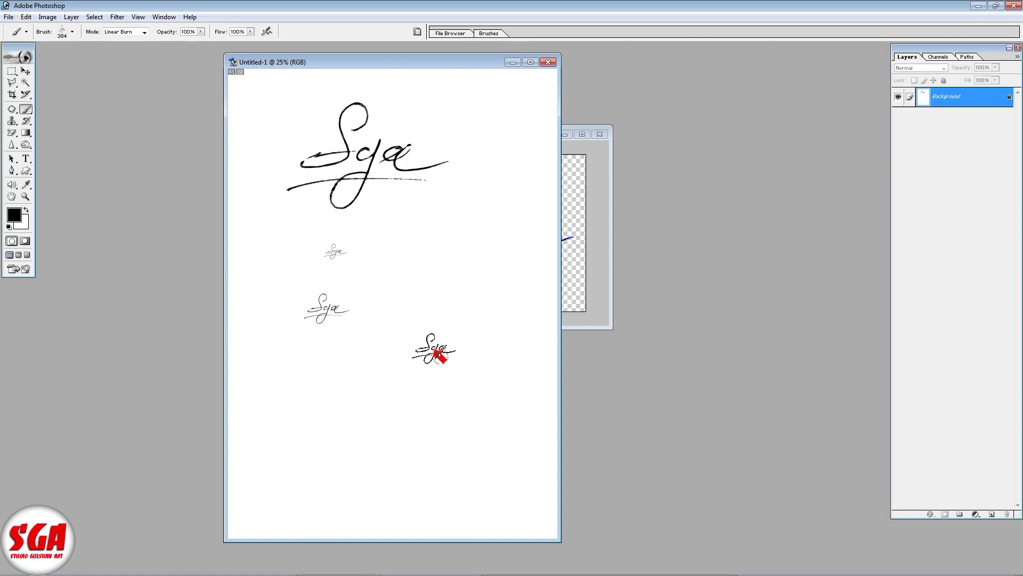
key(shift+alt+n)
click(440, 288)
key(ctrl+o)
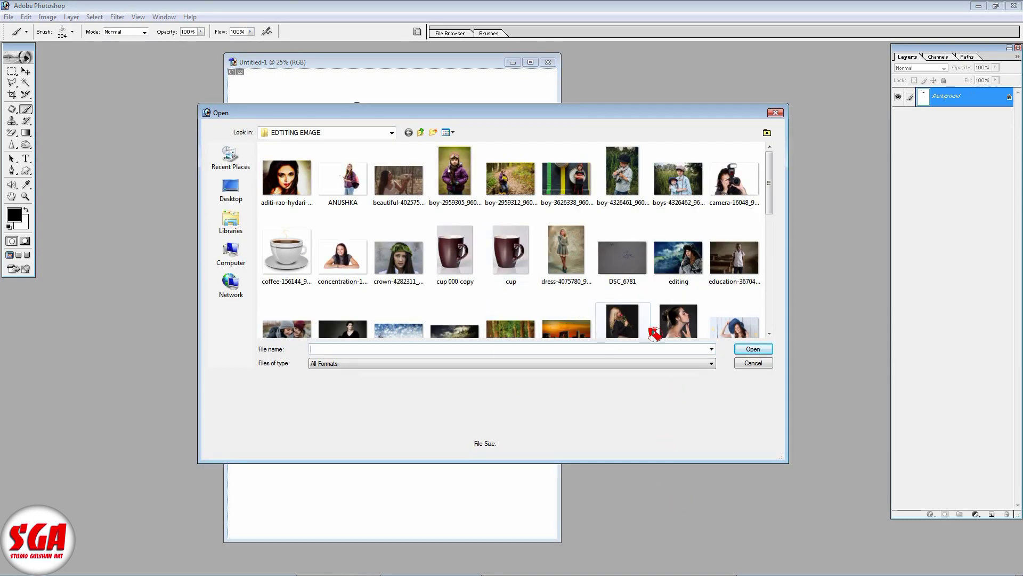
- Open girl-4056684 and stamp a 145 px black signature in its lower-left corner
scroll(586, 299, down, 3)
double_click(502, 246)
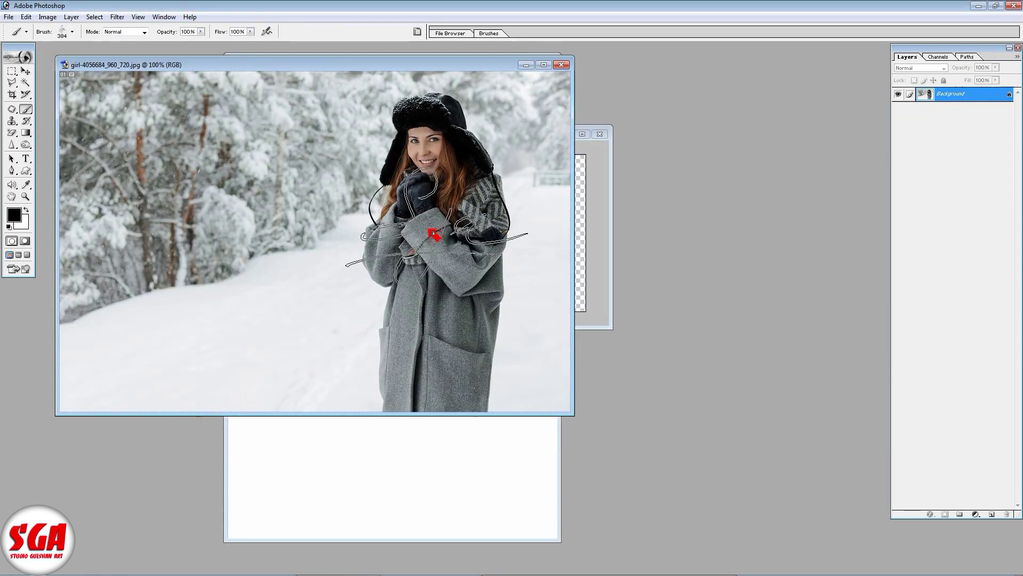
right_click(268, 307)
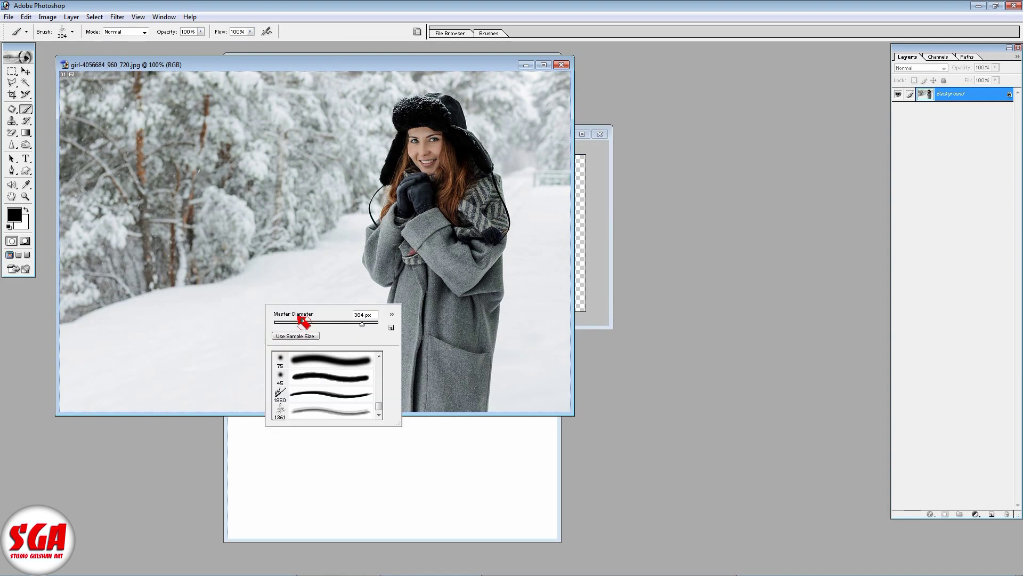
drag(362, 324, 338, 323)
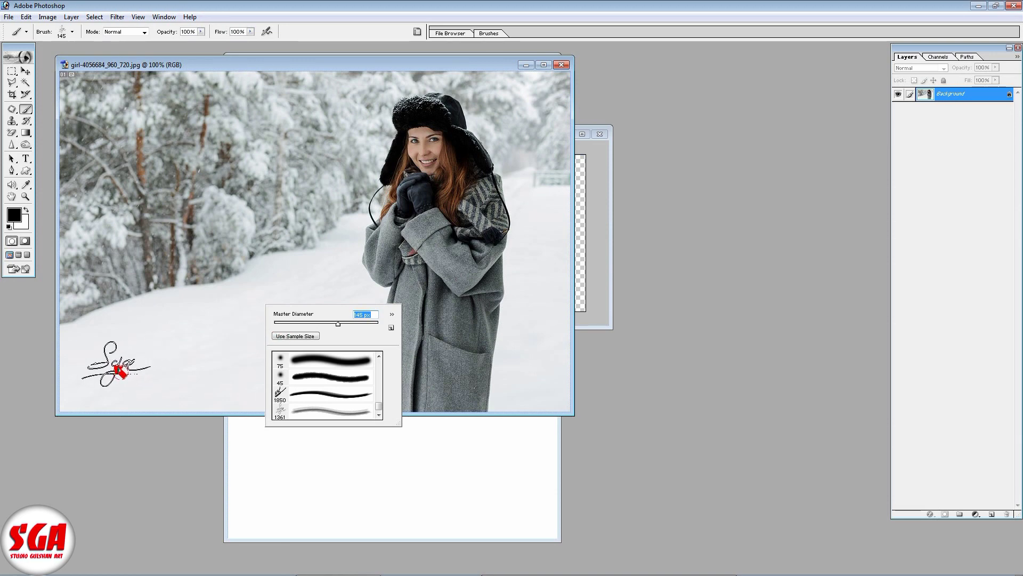
click(121, 367)
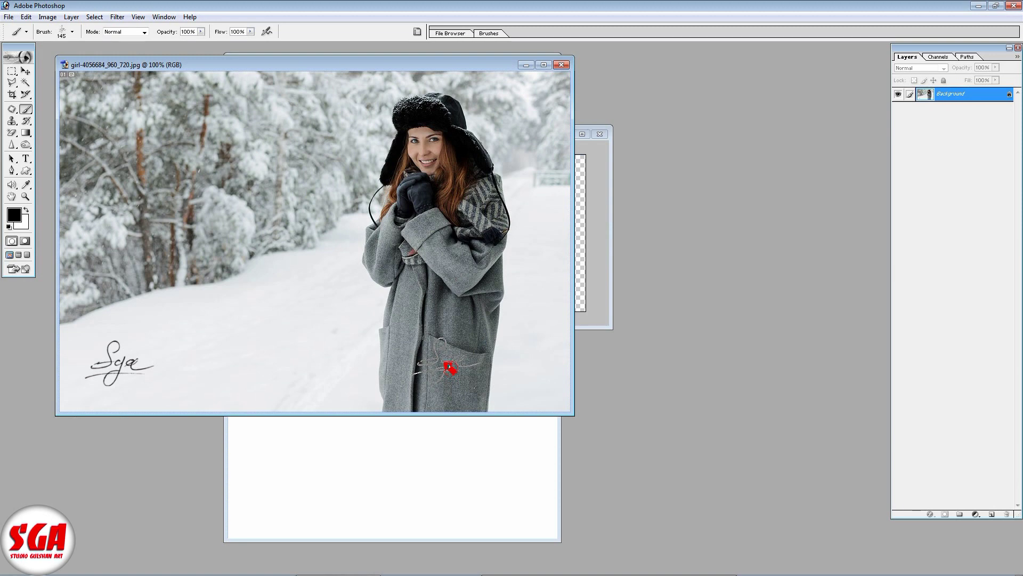
drag(331, 73, 433, 77)
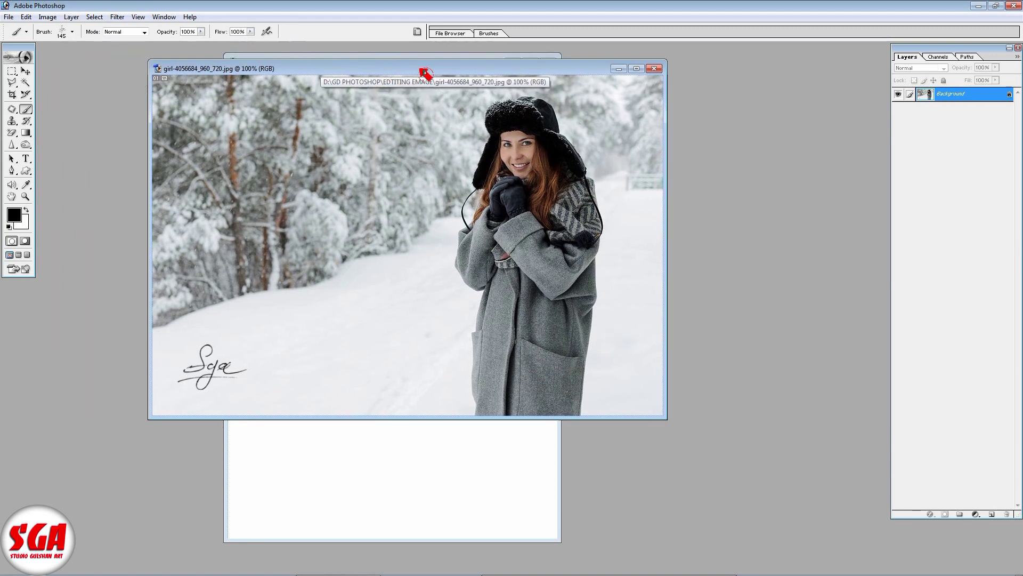
click(303, 367)
key(ctrl+z)
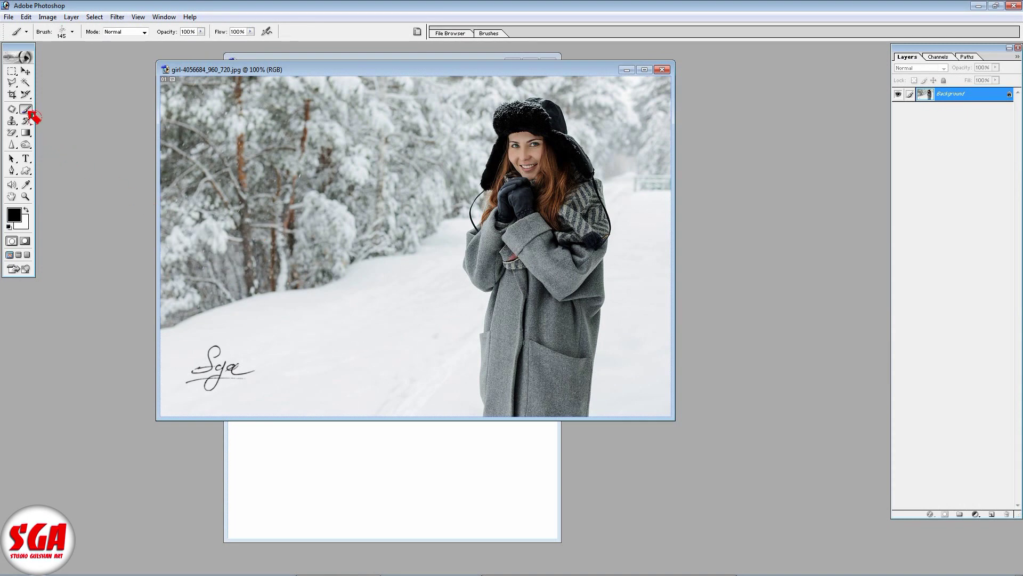
- Set the foreground colour to red with R at 255
click(14, 216)
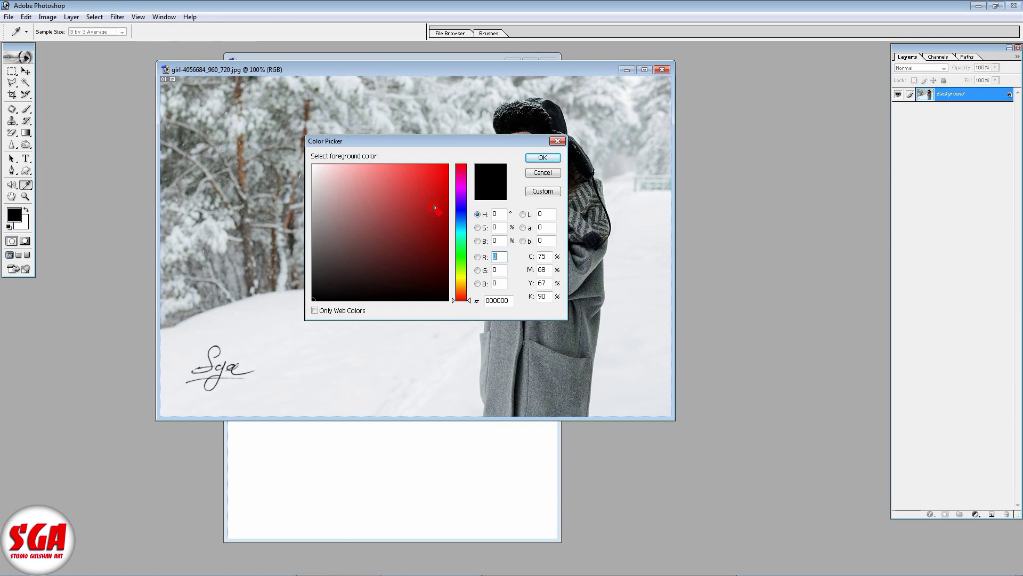
text(255)
drag(502, 149, 532, 217)
click(572, 226)
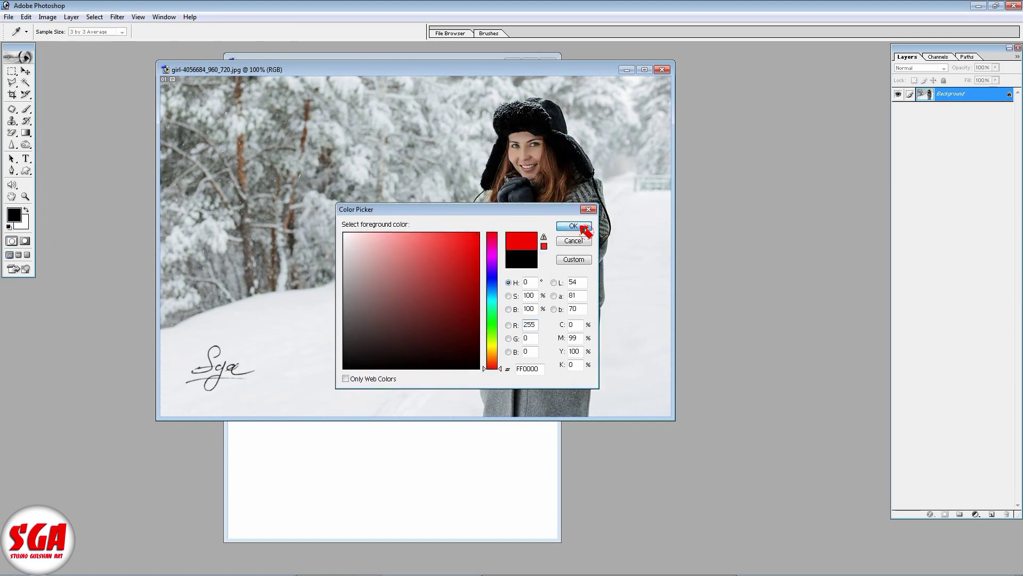
- Stamp a red Sga signature in the snow, then lower brush opacity to 53%
click(346, 345)
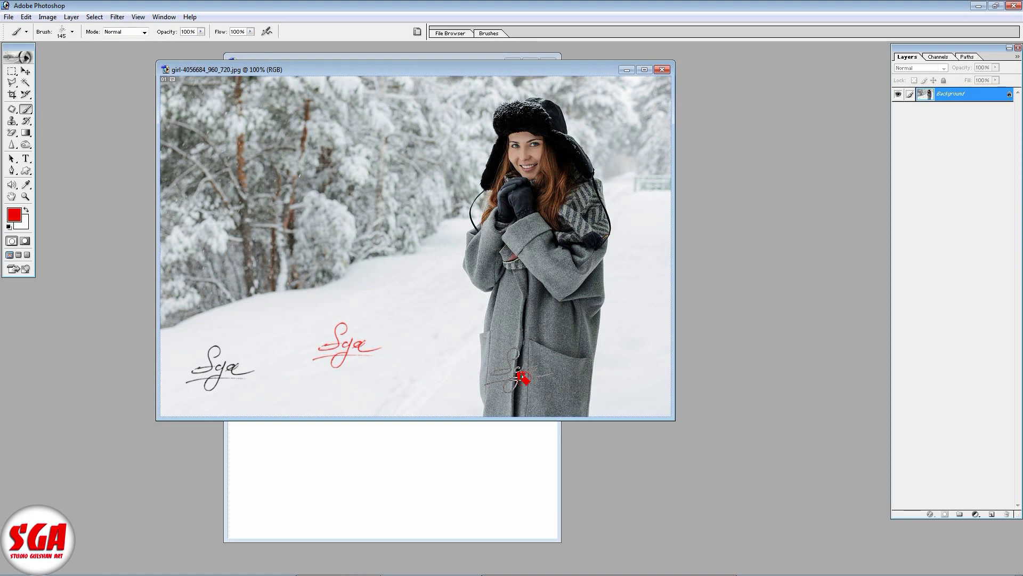
click(202, 32)
drag(184, 47, 176, 47)
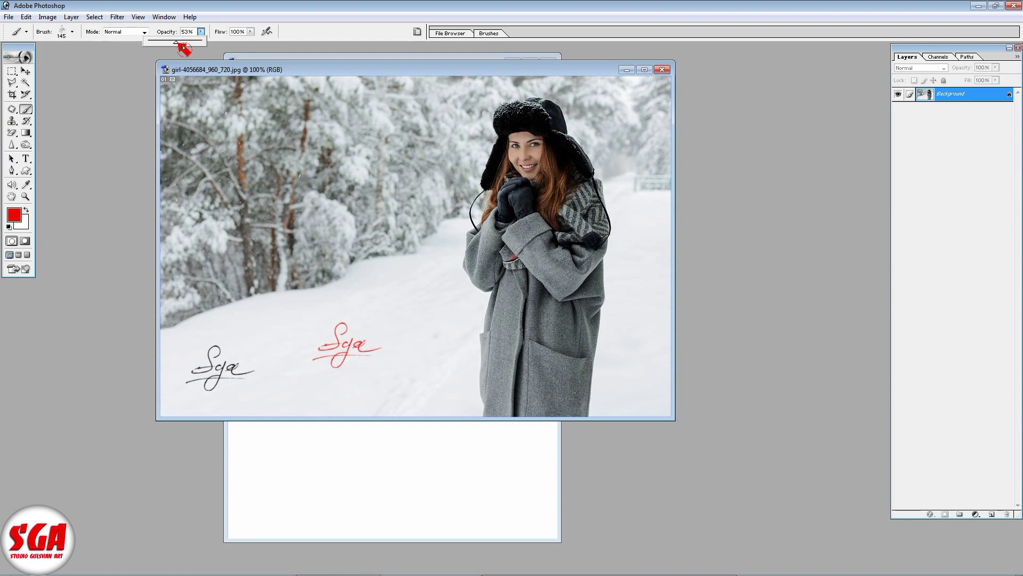
- Enlarge the Sga brush to 251 px and stamp it above the first red signature
right_click(408, 330)
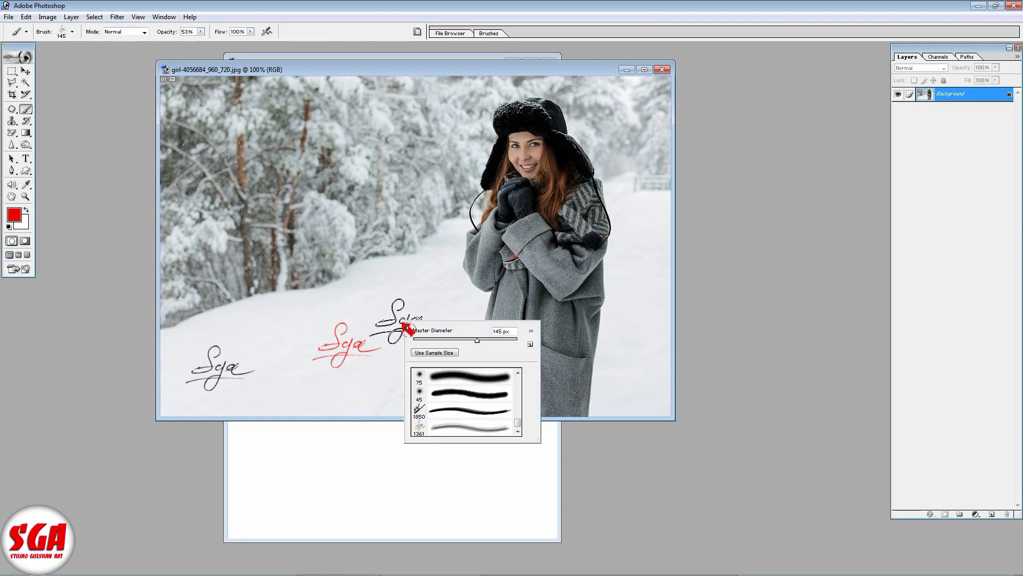
drag(482, 339, 495, 339)
click(401, 312)
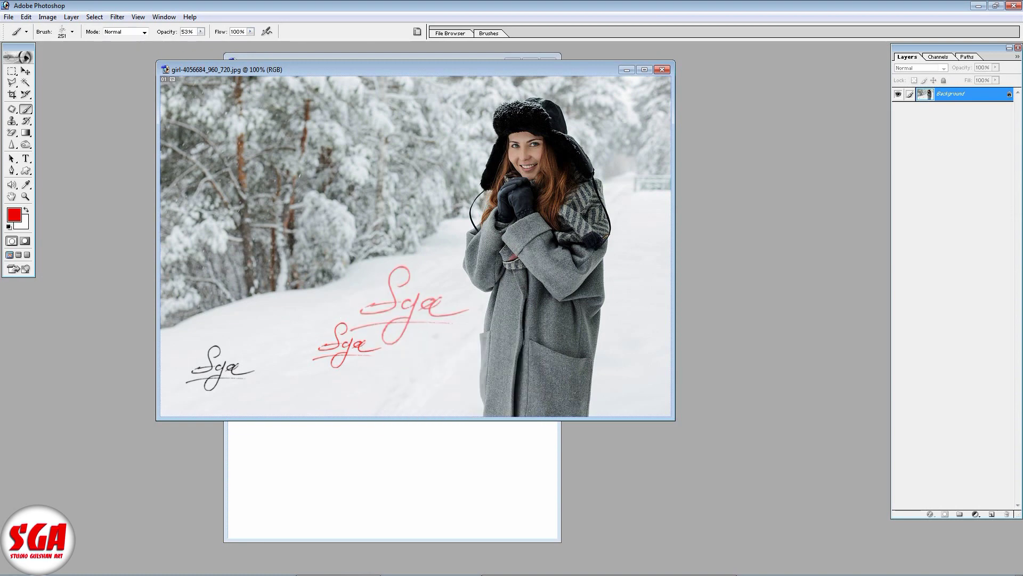